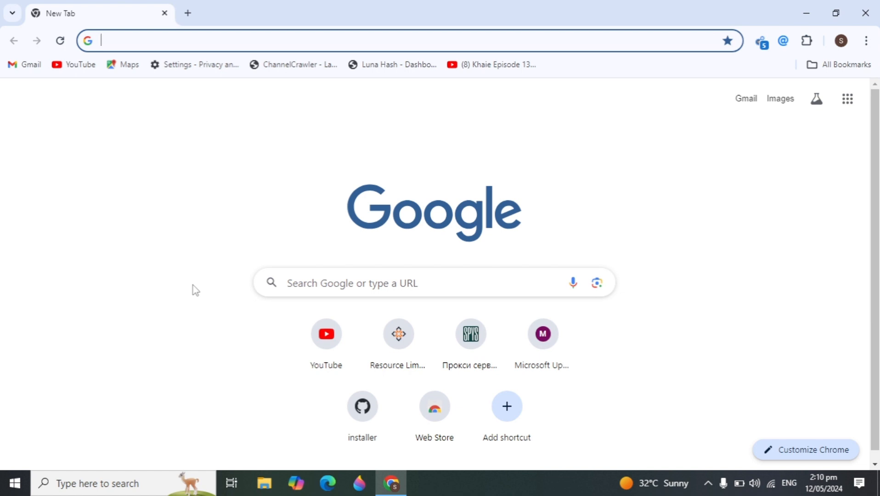
text(di)
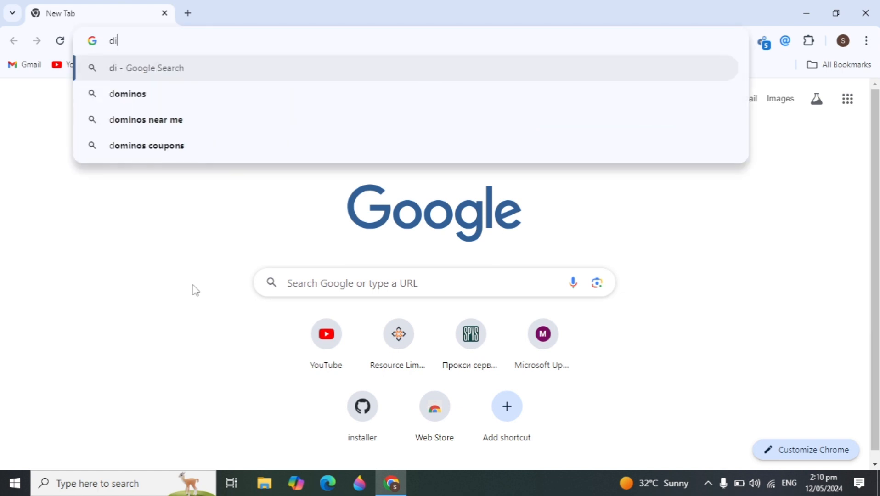
text(scod)
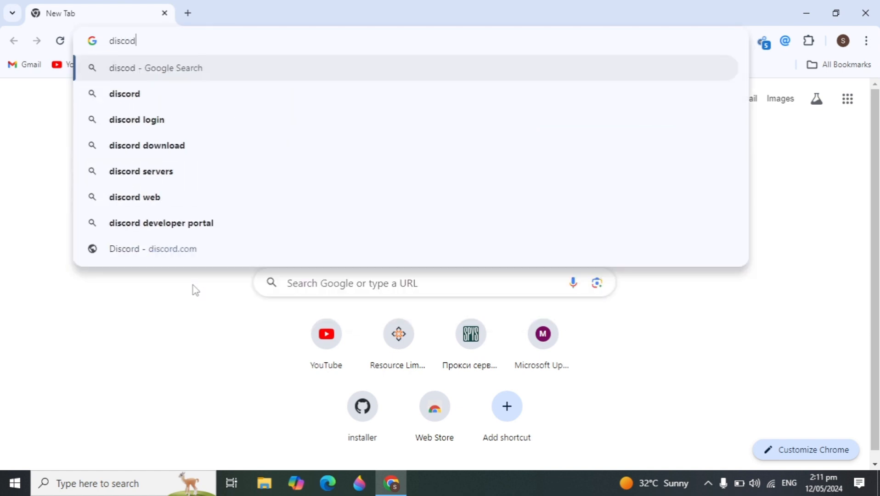
Search for 'discod' and open the official Discord website from the results
key(Return)
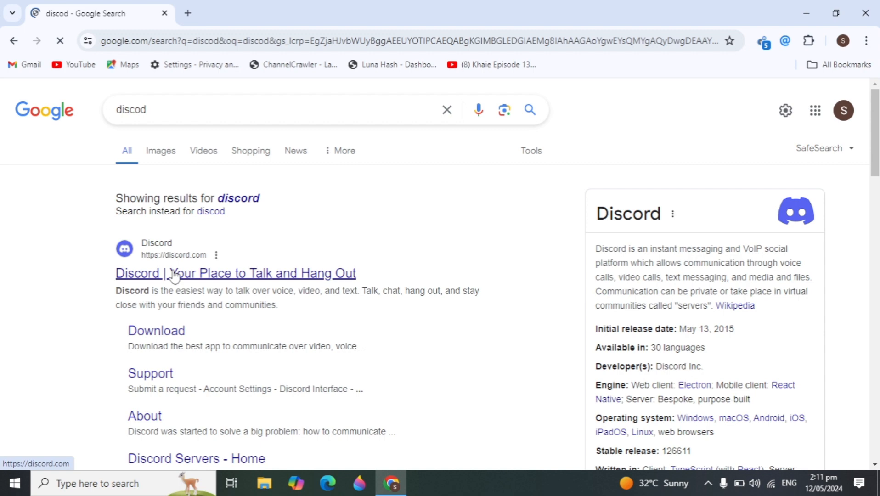
click(174, 275)
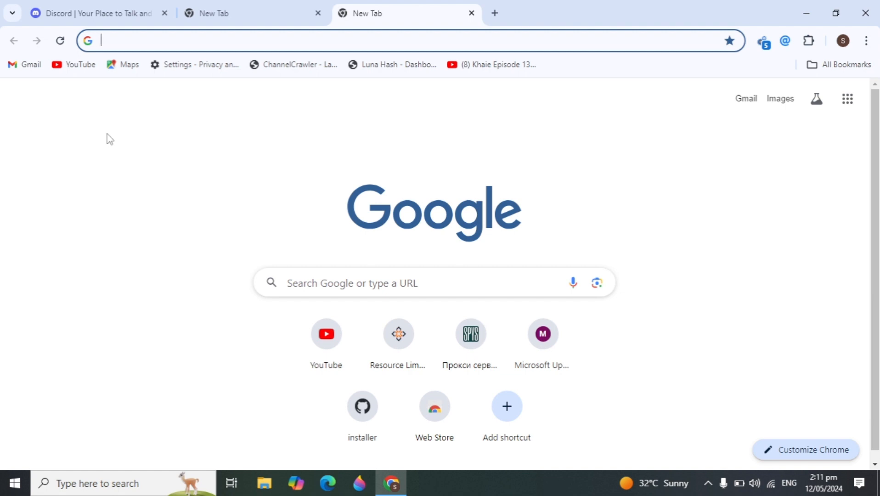
click(494, 43)
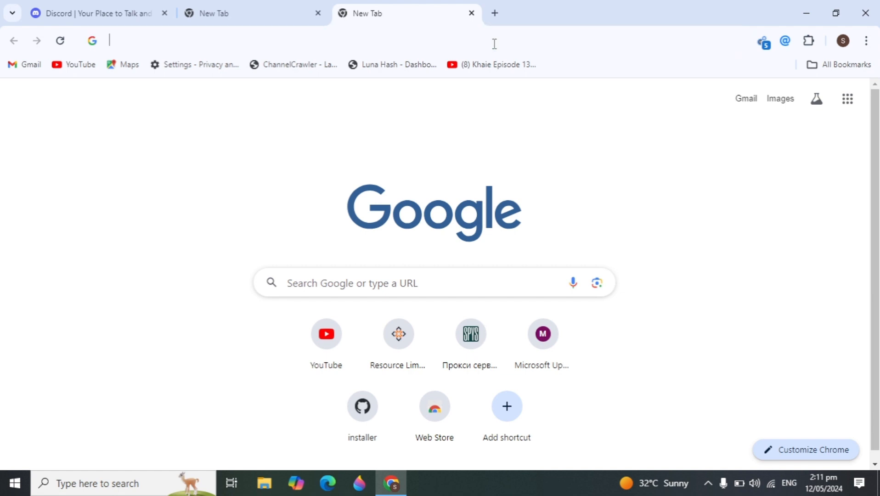
click(494, 13)
text(free v)
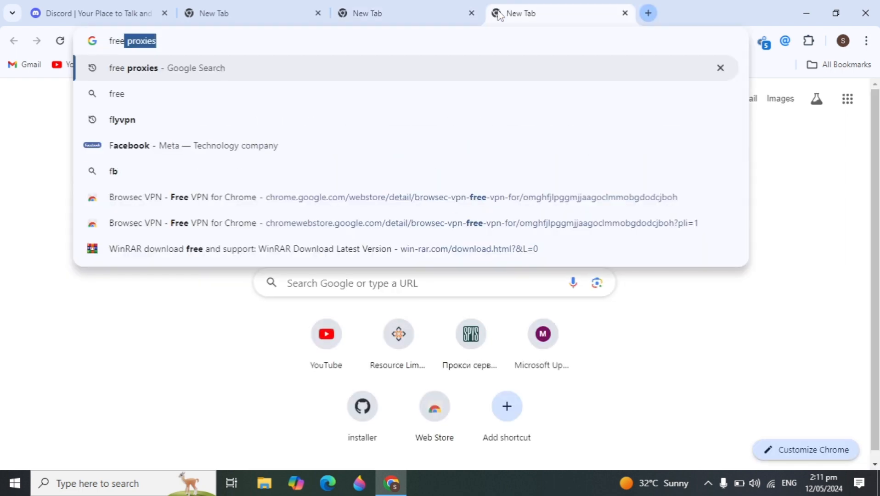
text(pn)
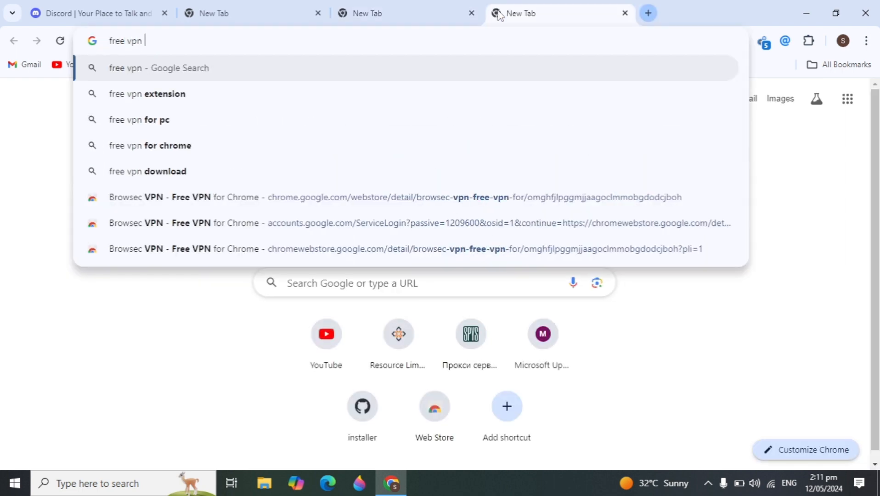
click(313, 94)
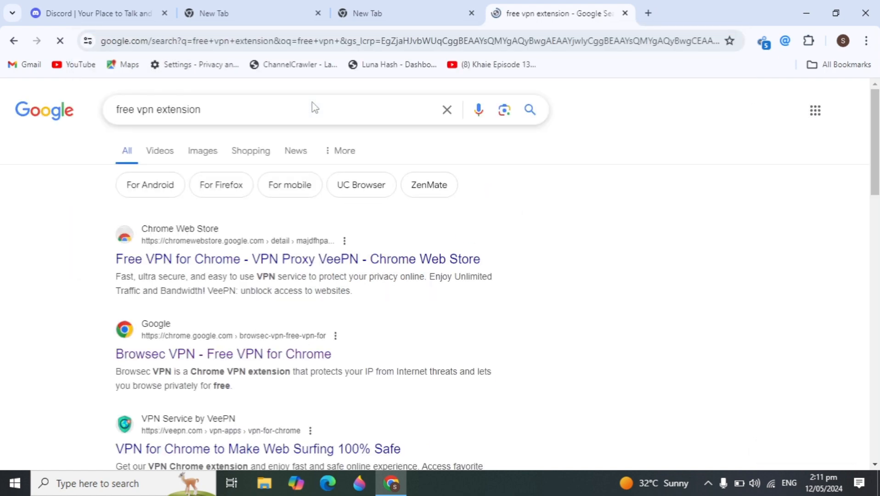
scroll(266, 255, down, 2)
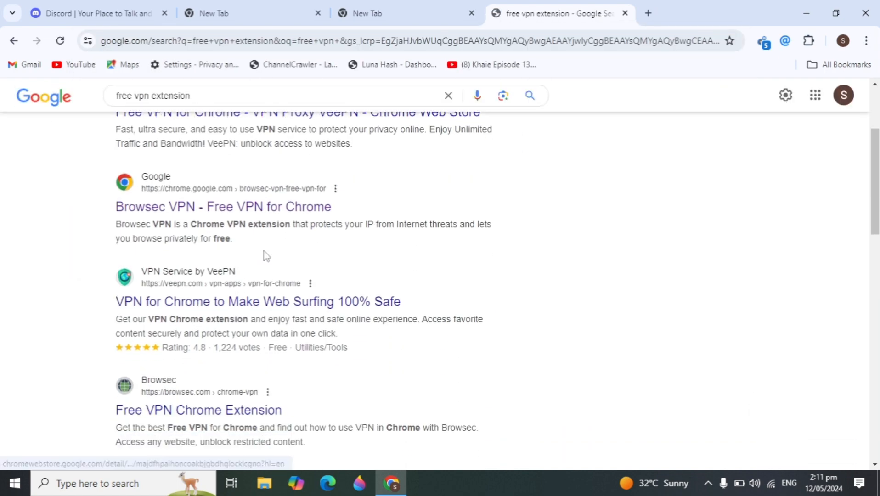
scroll(266, 255, down, 3)
scroll(266, 255, down, 3)
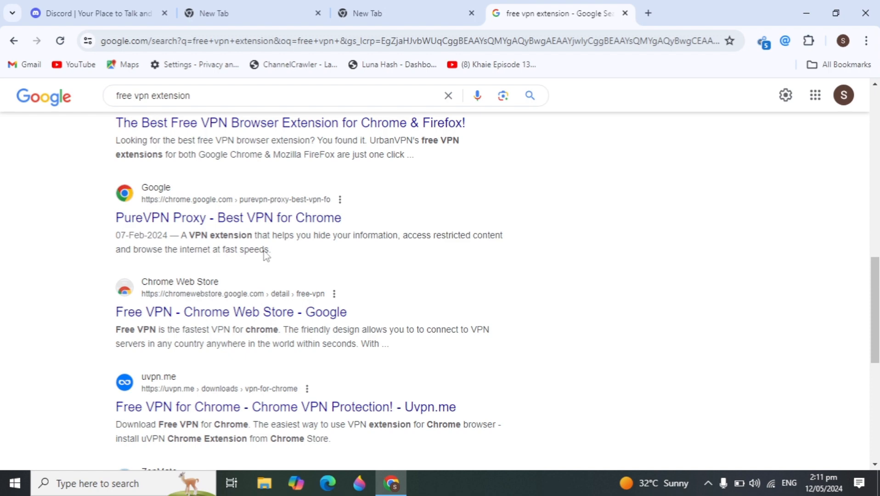
scroll(266, 256, down, 4)
scroll(266, 255, down, 1)
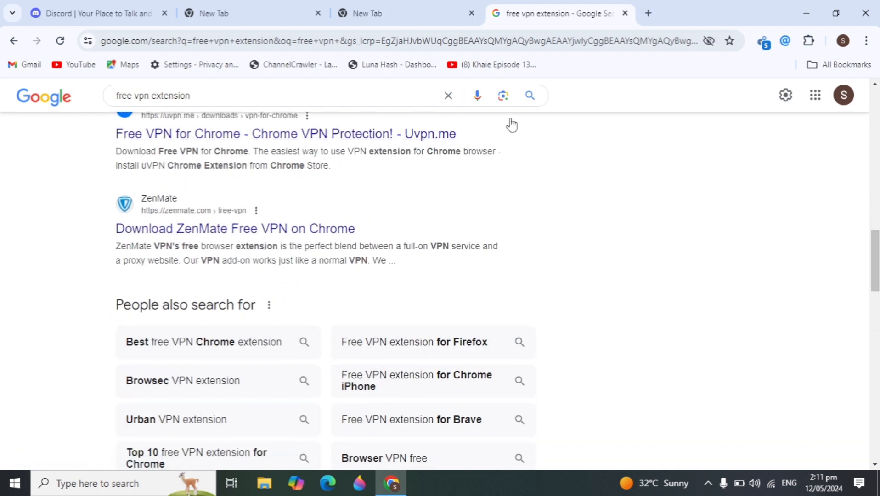
scroll(509, 125, up, 5)
scroll(398, 259, up, 5)
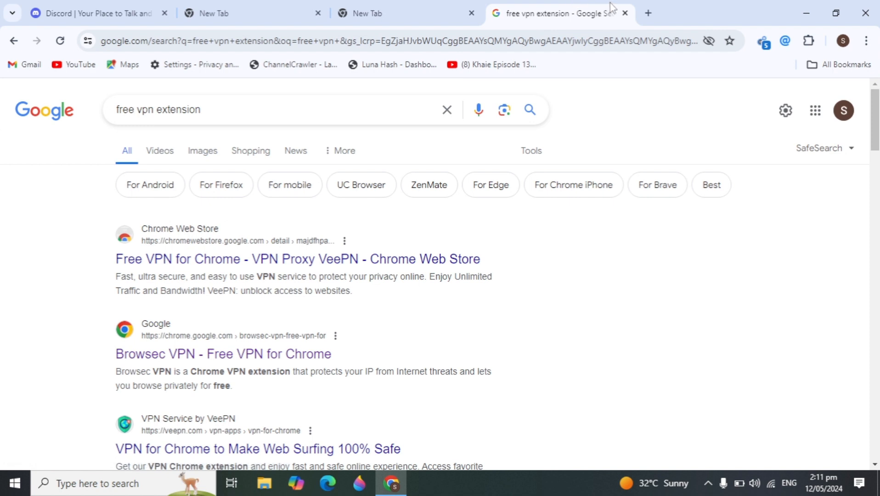
click(624, 13)
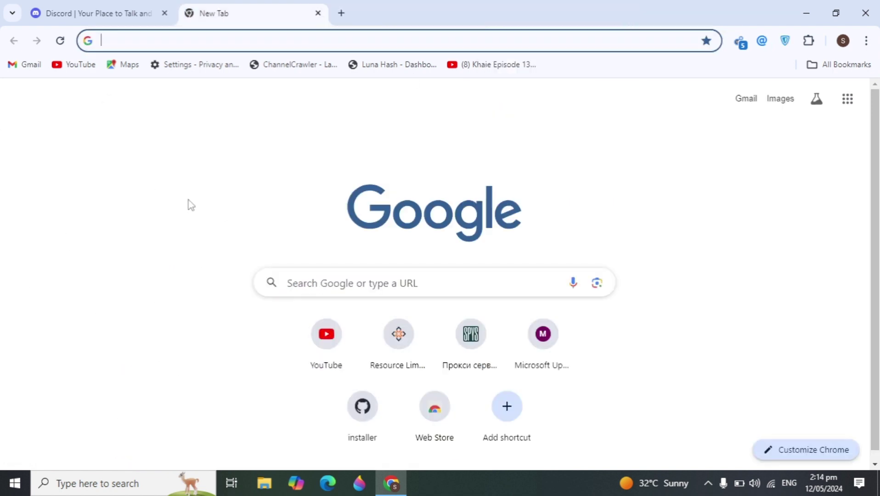
text(cyber )
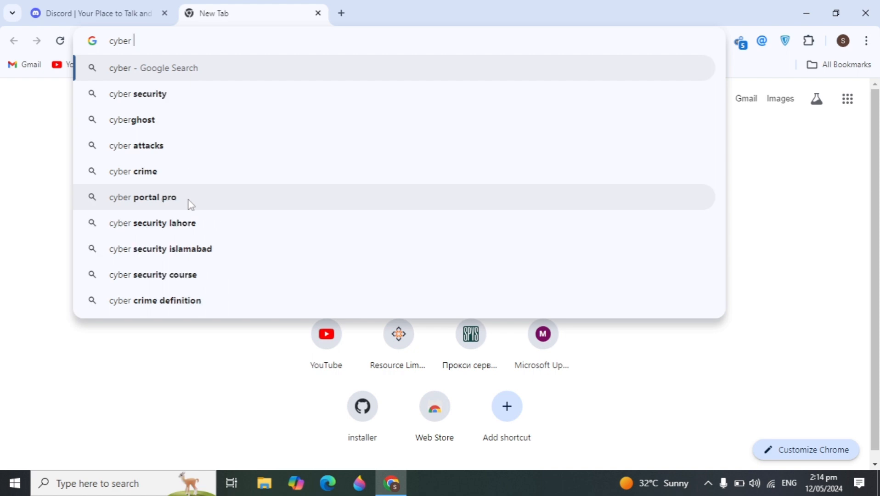
text(gh)
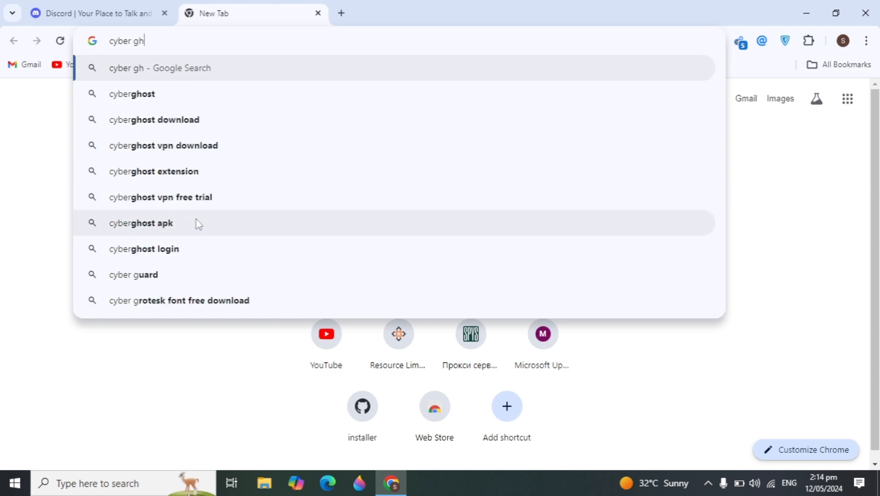
text(ost)
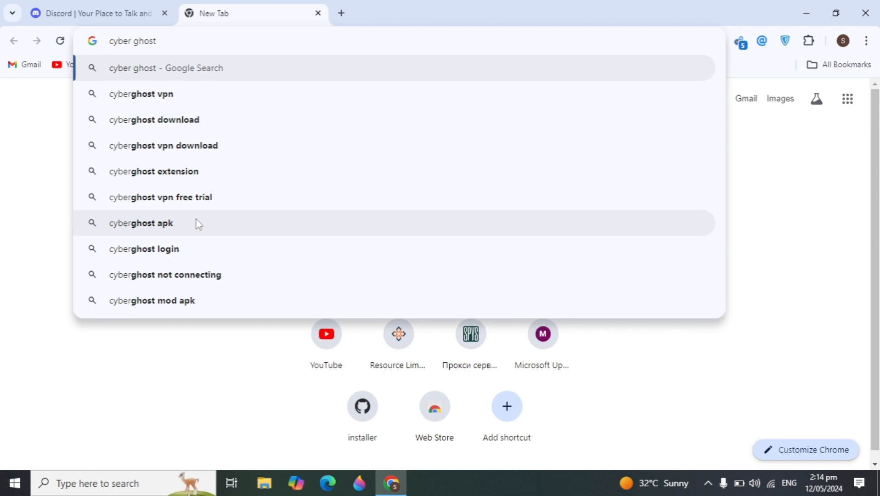
text( vpn )
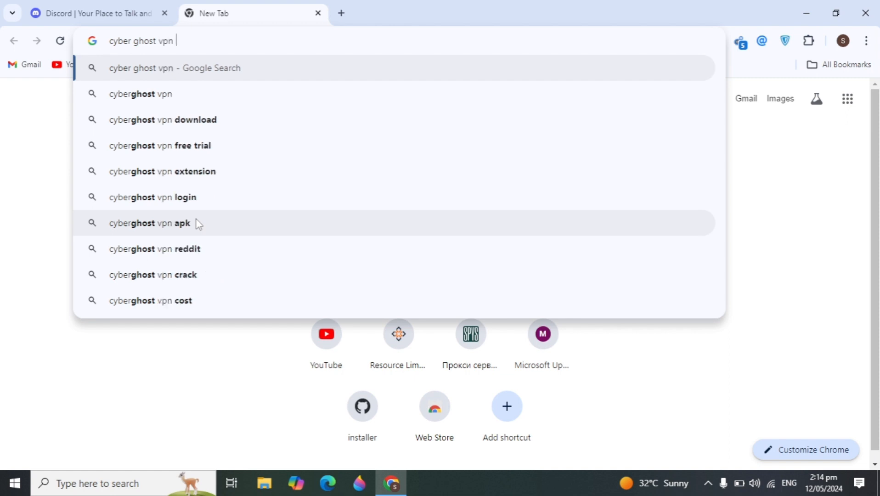
text(ex)
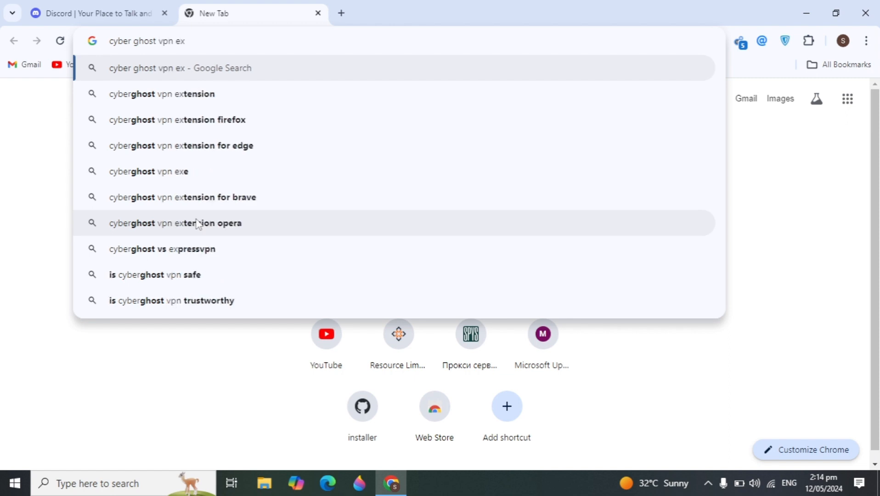
Search 'cyberghost vpn extension' and open the CyberGhost VPN Free Proxy Web Store page
key(Down)
key(Return)
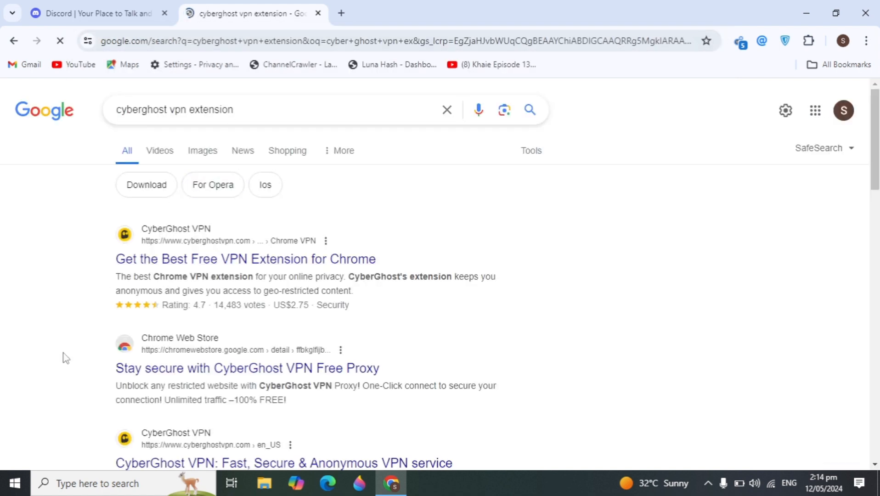
scroll(69, 344, down, 2)
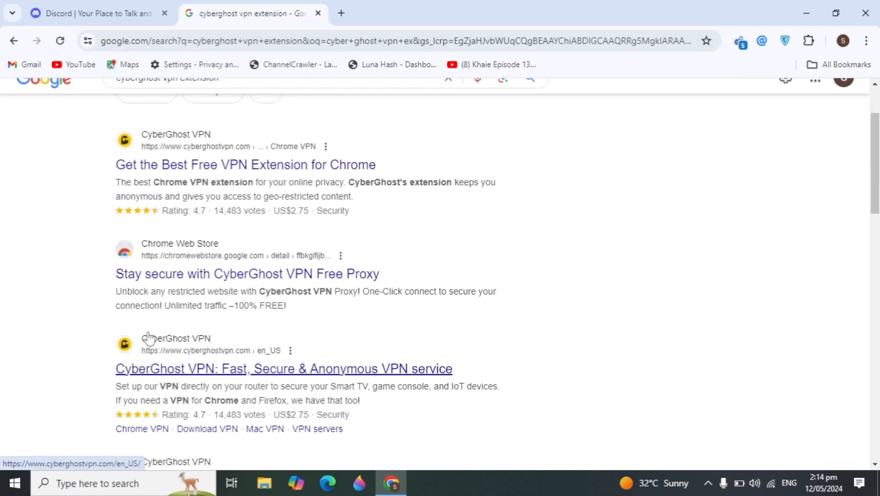
click(229, 275)
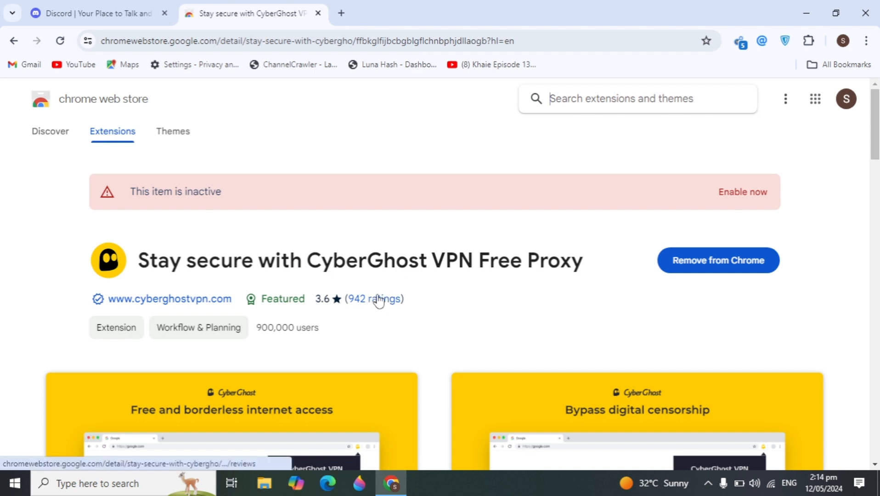
Re-enable the inactive CyberGhost VPN Free Proxy extension via 'Enable now'
click(743, 191)
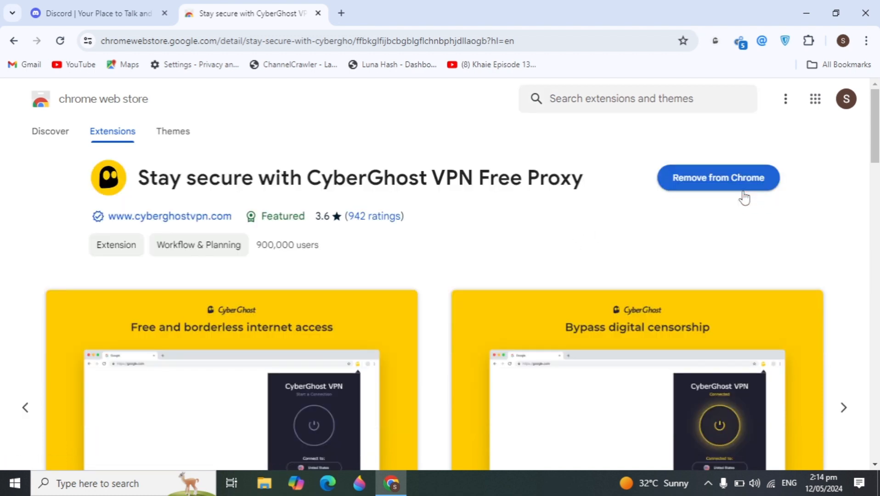
Open the CyberGhost popup showing the proxy conflict warning, then go to Manage Extensions
click(714, 41)
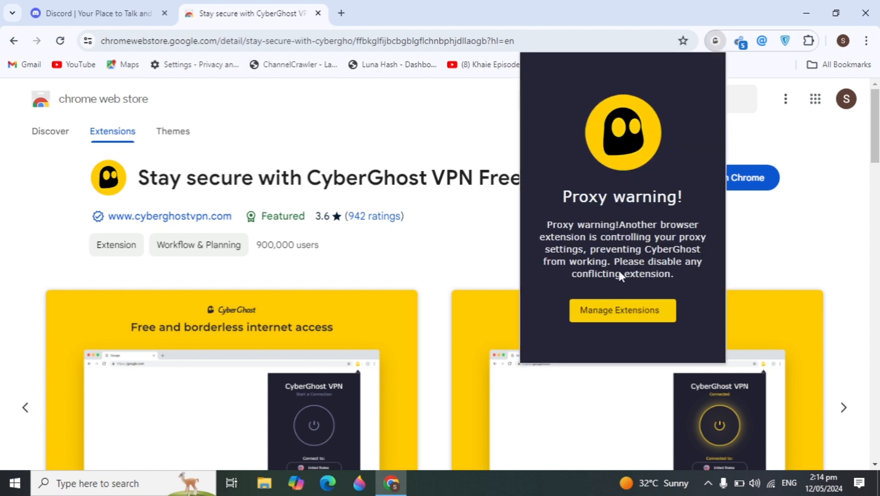
click(627, 314)
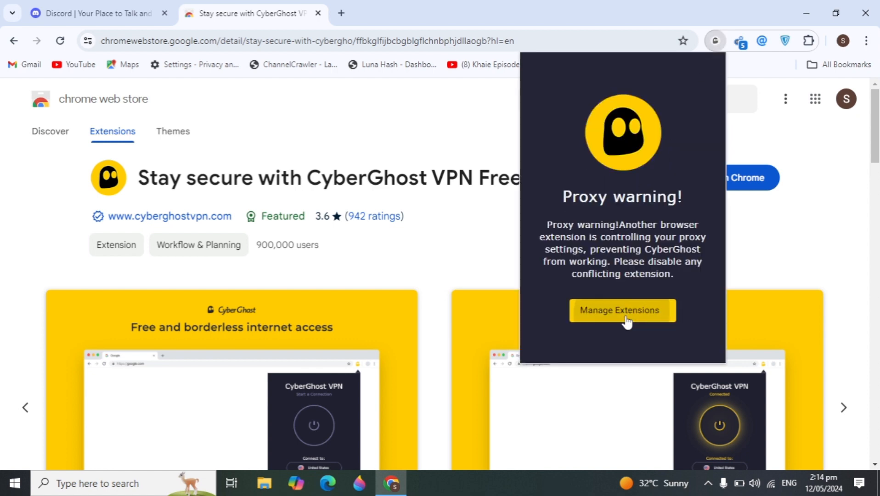